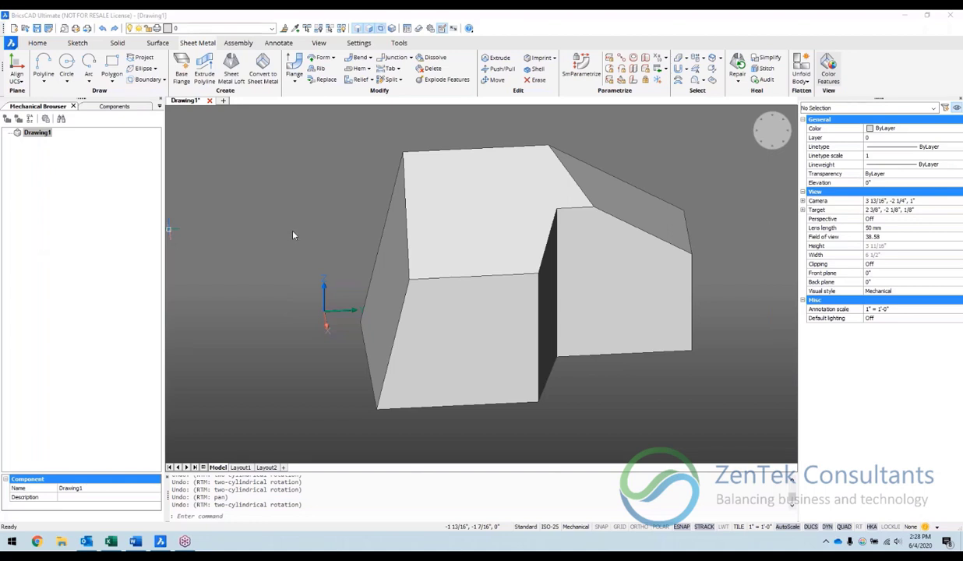
# Step: Examine the faceted solid from several angles
pyautogui.click(287, 160)
pyautogui.click(311, 157)
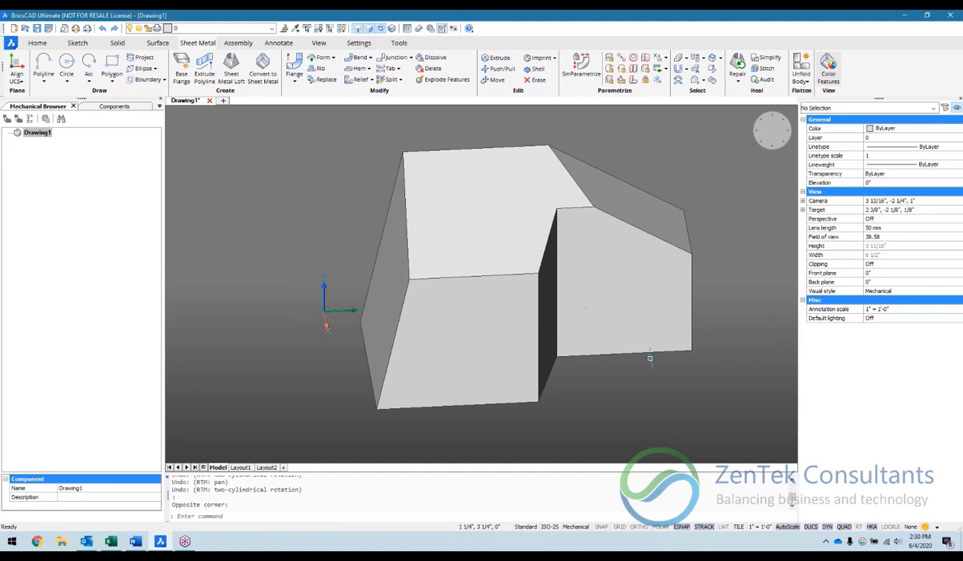
pyautogui.keyDown('shift'); pyautogui.moveTo(656, 387); pyautogui.dragTo(544, 344, button='middle'); pyautogui.keyUp('shift')
pyautogui.keyDown('shift'); pyautogui.moveTo(544, 269); pyautogui.dragTo(472, 331, button='middle'); pyautogui.keyUp('shift')
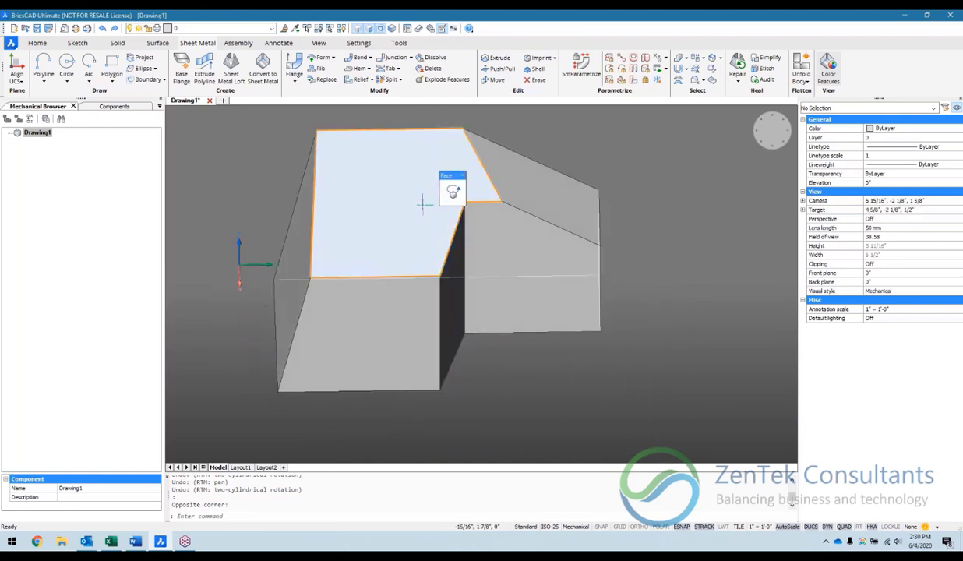
pyautogui.moveTo(423, 204); pyautogui.dragTo(493, 239, button='middle')
pyautogui.keyDown('shift'); pyautogui.moveTo(561, 293); pyautogui.dragTo(559, 284, button='middle'); pyautogui.keyUp('shift')
pyautogui.keyDown('shift'); pyautogui.moveTo(452, 227); pyautogui.dragTo(486, 246, button='middle'); pyautogui.keyUp('shift')
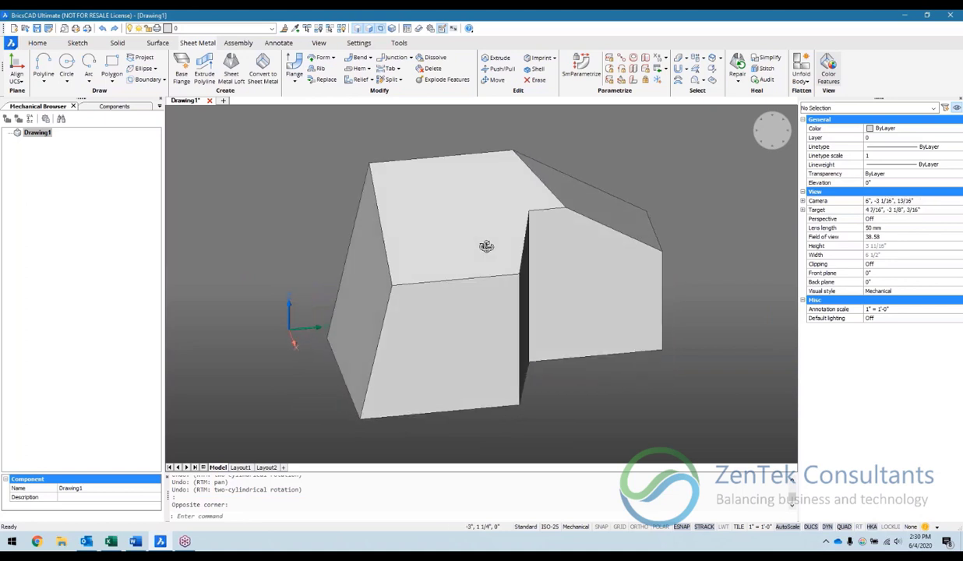
pyautogui.keyDown('shift'); pyautogui.moveTo(526, 273); pyautogui.dragTo(436, 236, button='middle'); pyautogui.keyUp('shift')
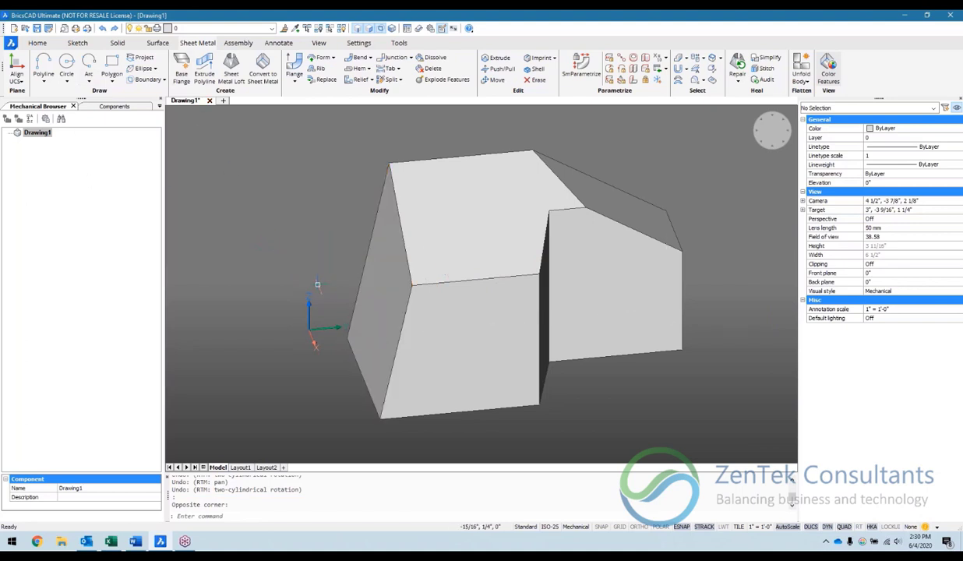
# Step: Shell the solid with its bottom face removed and an offset distance of 1/16 inch
pyautogui.click(118, 43)
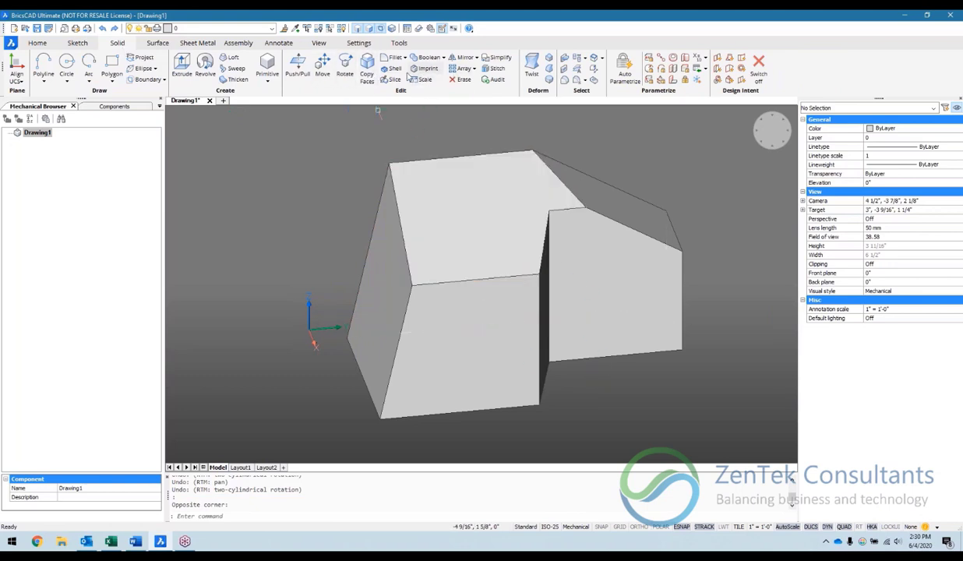
pyautogui.click(395, 69)
pyautogui.click(596, 328)
pyautogui.keyDown('shift'); pyautogui.moveTo(594, 343); pyautogui.dragTo(606, 318, button='middle'); pyautogui.keyUp('shift')
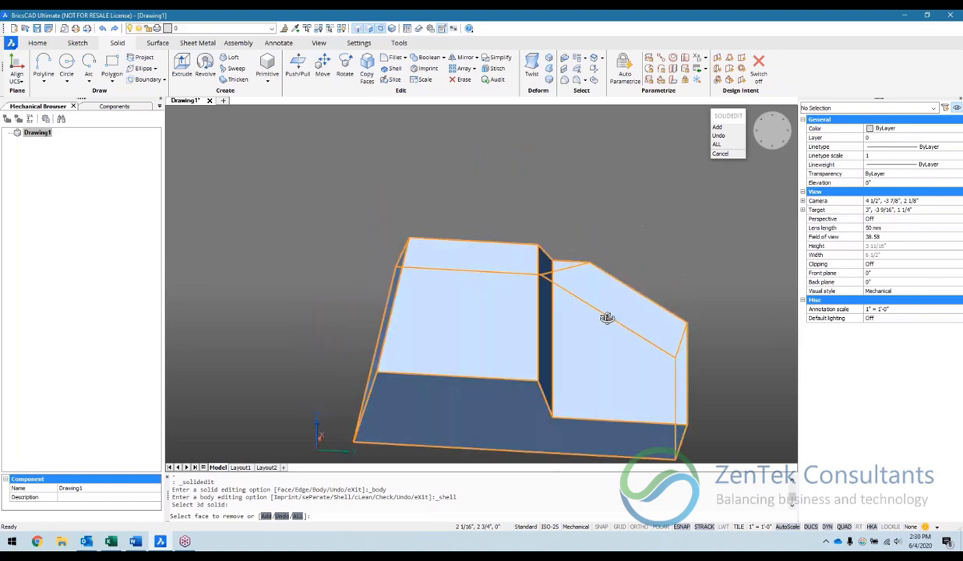
pyautogui.click(486, 411)
pyautogui.press('Return')
pyautogui.write('1/16')
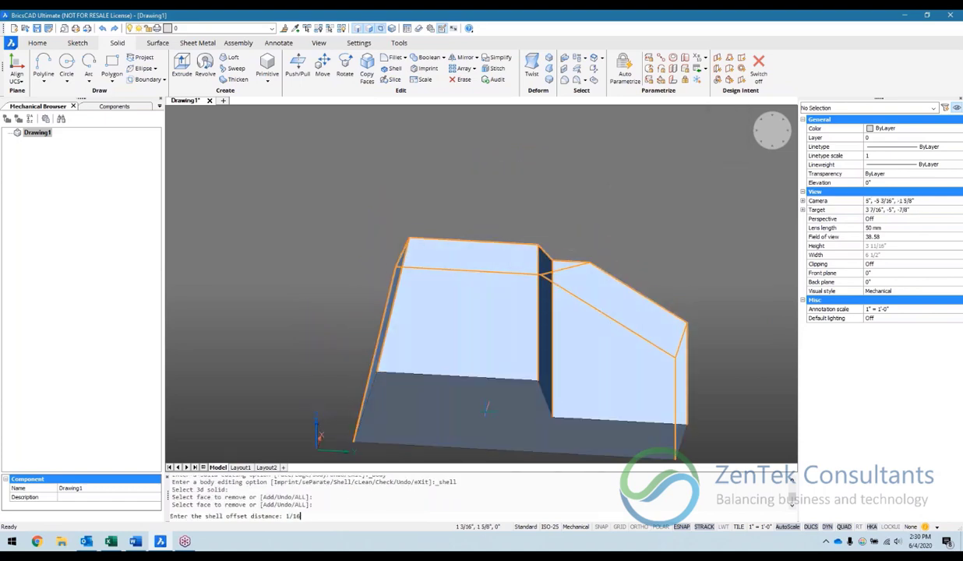
pyautogui.press('Return')
pyautogui.keyDown('shift'); pyautogui.moveTo(488, 347); pyautogui.dragTo(494, 288, button='middle'); pyautogui.keyUp('shift')
# Step: Convert the entire shelled model to a sheet metal body
pyautogui.click(197, 43)
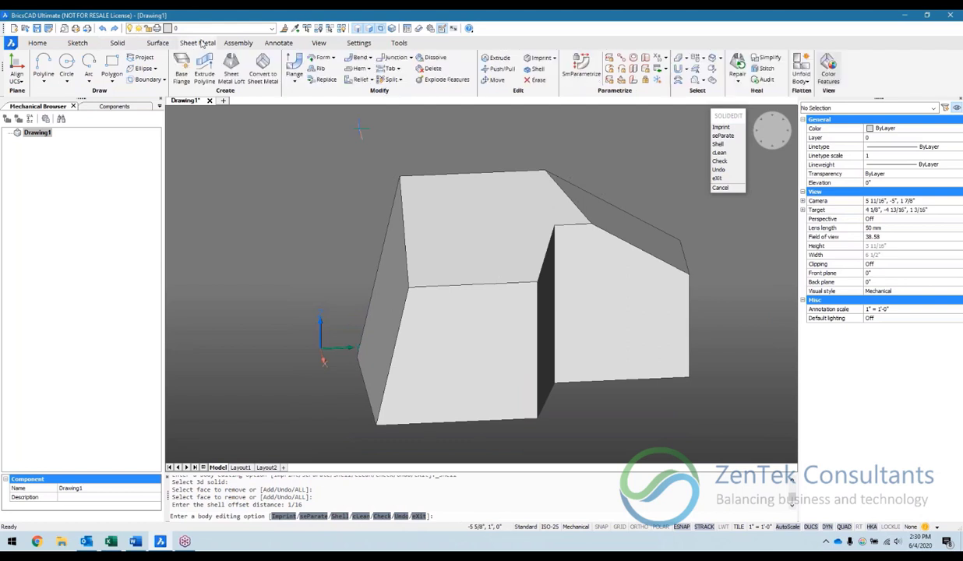
pyautogui.click(259, 69)
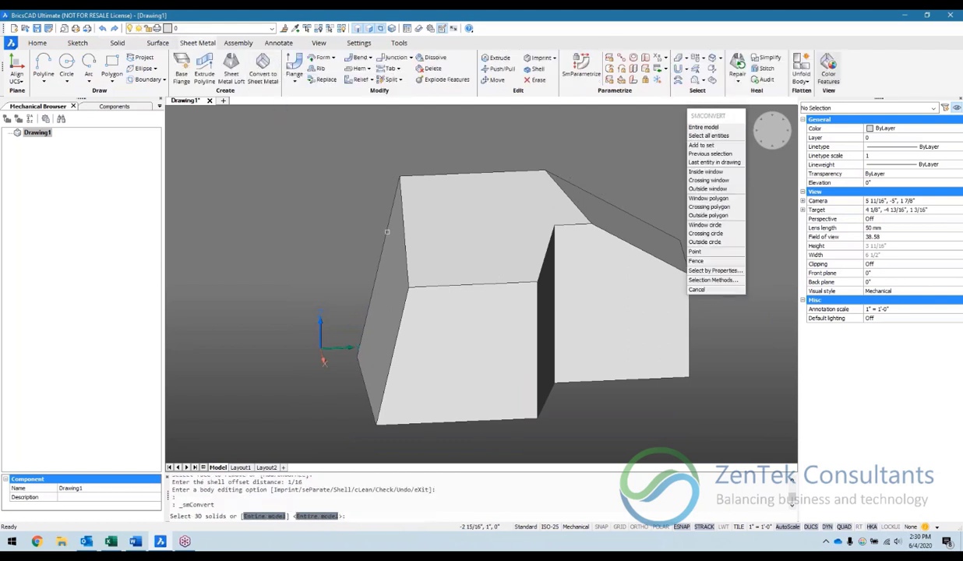
pyautogui.press('Return')
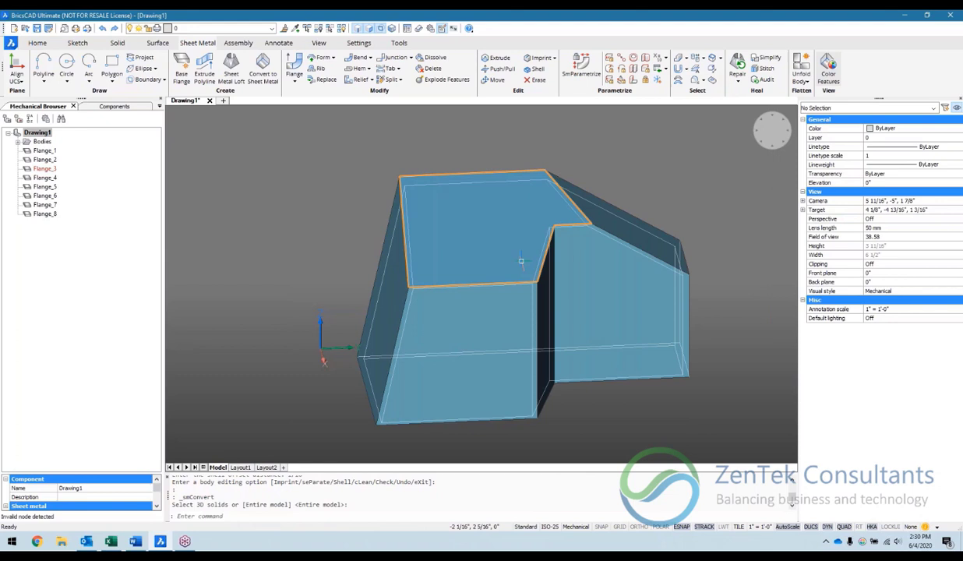
# Step: Create bends on all hard edges of the entire sheet metal model
pyautogui.keyDown('shift'); pyautogui.moveTo(574, 262); pyautogui.dragTo(541, 273, button='middle'); pyautogui.keyUp('shift')
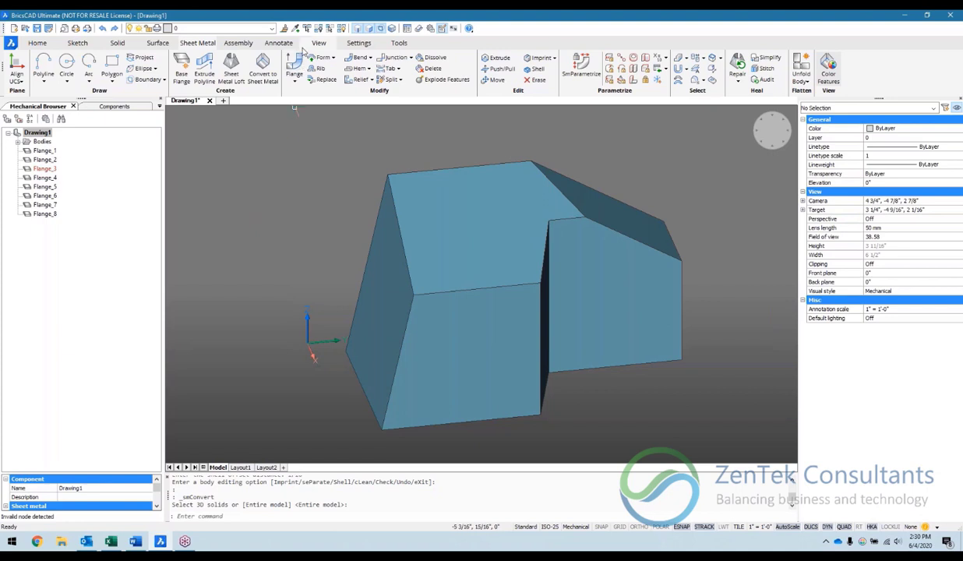
pyautogui.click(358, 59)
pyautogui.press('Return')
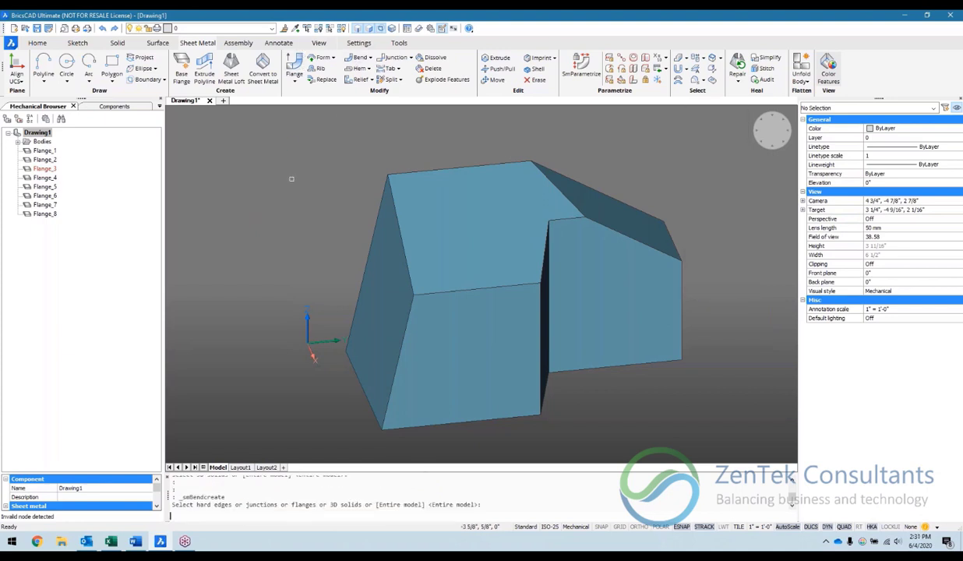
pyautogui.press('Return')
# Step: Examine the bends and corner reliefs around the top flange and the notch
pyautogui.keyDown('shift'); pyautogui.moveTo(491, 269); pyautogui.dragTo(465, 243, button='middle'); pyautogui.keyUp('shift')
pyautogui.scroll(-3, 428, 246)
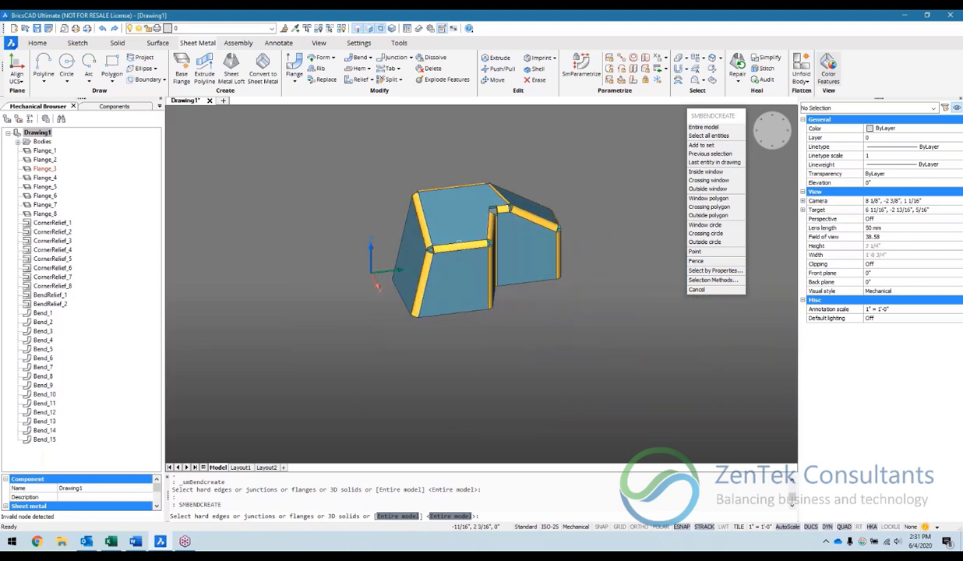
pyautogui.moveTo(359, 259); pyautogui.dragTo(358, 275, button='middle')
pyautogui.scroll(1, 454, 260)
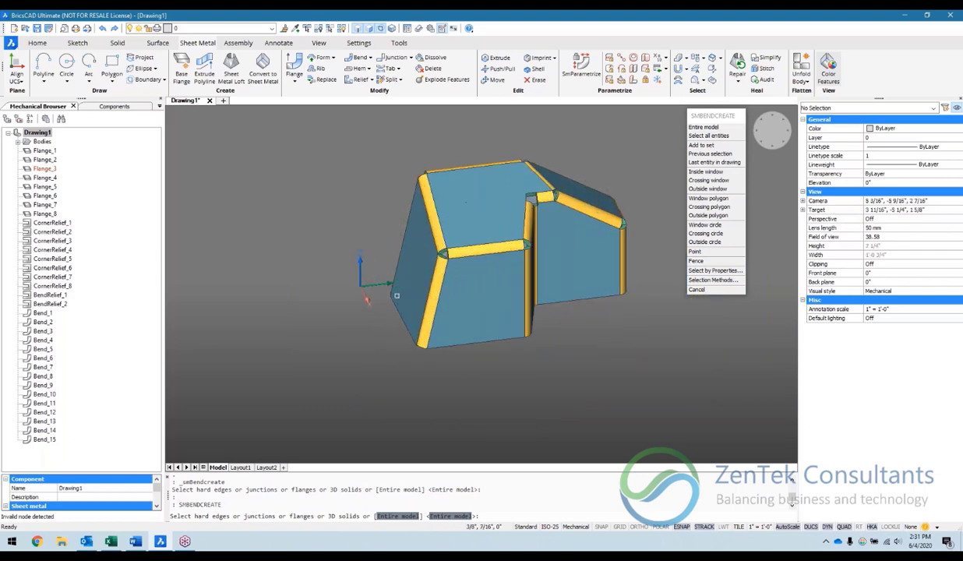
pyautogui.scroll(2, 456, 261)
pyautogui.moveTo(456, 267); pyautogui.dragTo(437, 262, button='middle')
pyautogui.scroll(2, 437, 263)
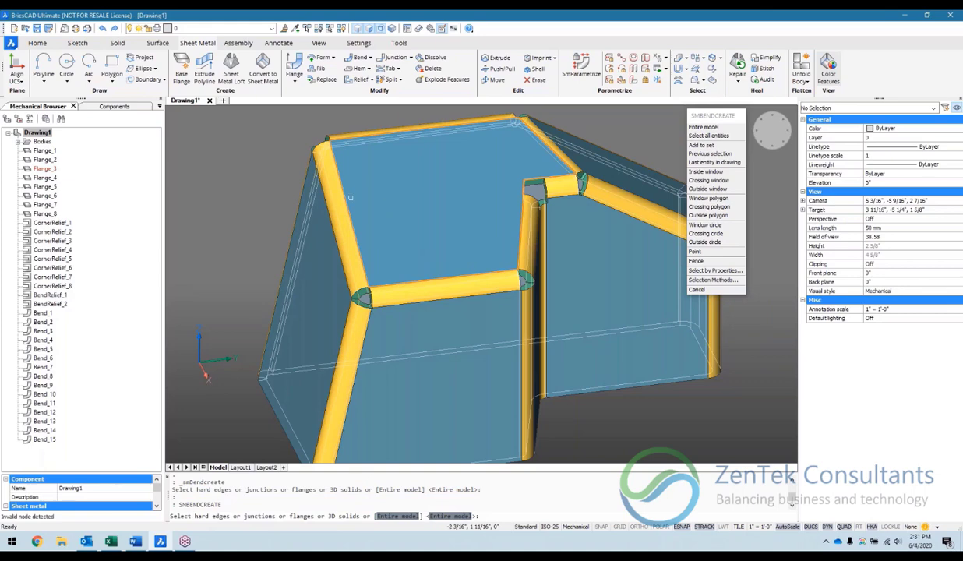
pyautogui.scroll(-2, 338, 192)
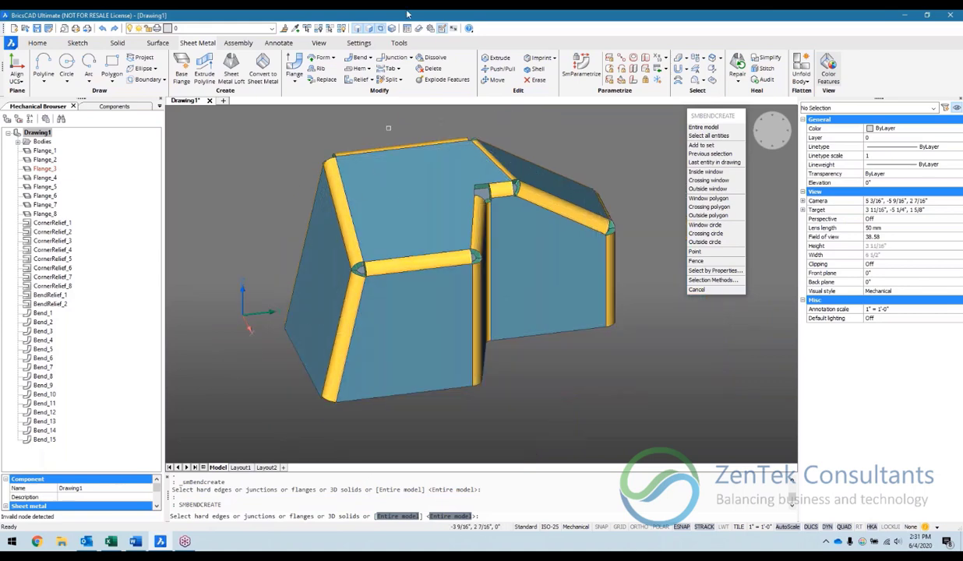
# Step: Convert the four vertical bends on the front of the body, including the one inside the notch, into junctions
pyautogui.click(395, 57)
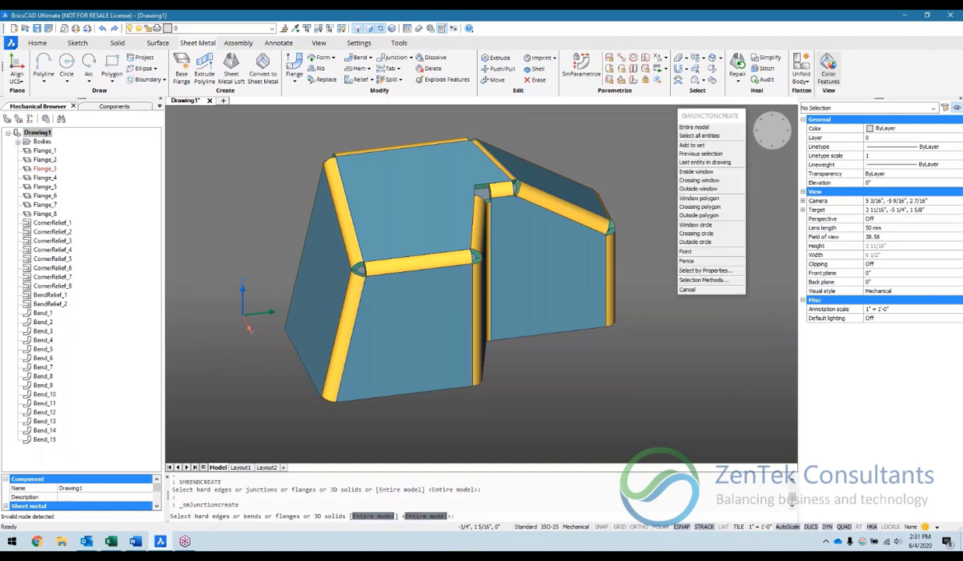
pyautogui.click(351, 303)
pyautogui.press('Return')
pyautogui.press('Return')
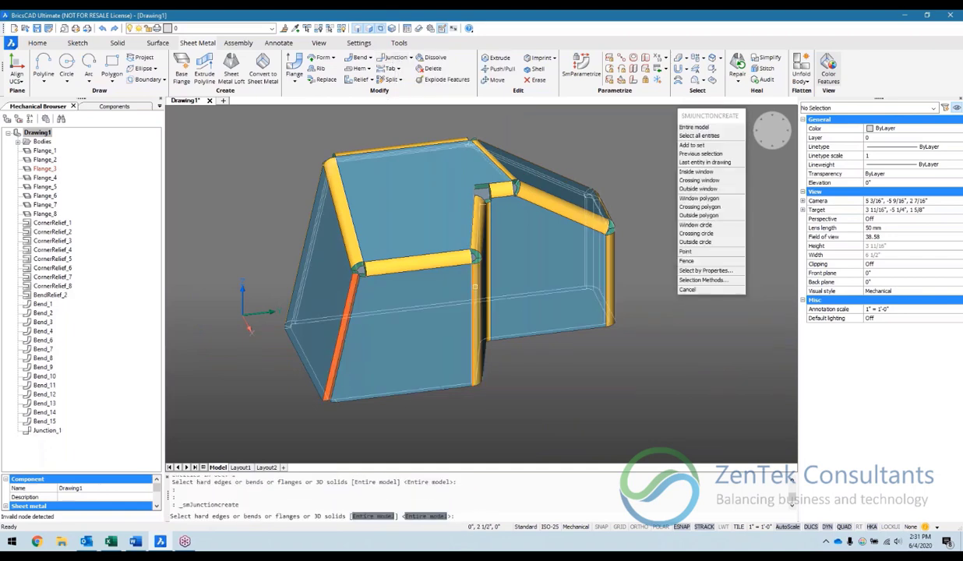
pyautogui.click(476, 285)
pyautogui.scroll(5, 481, 225)
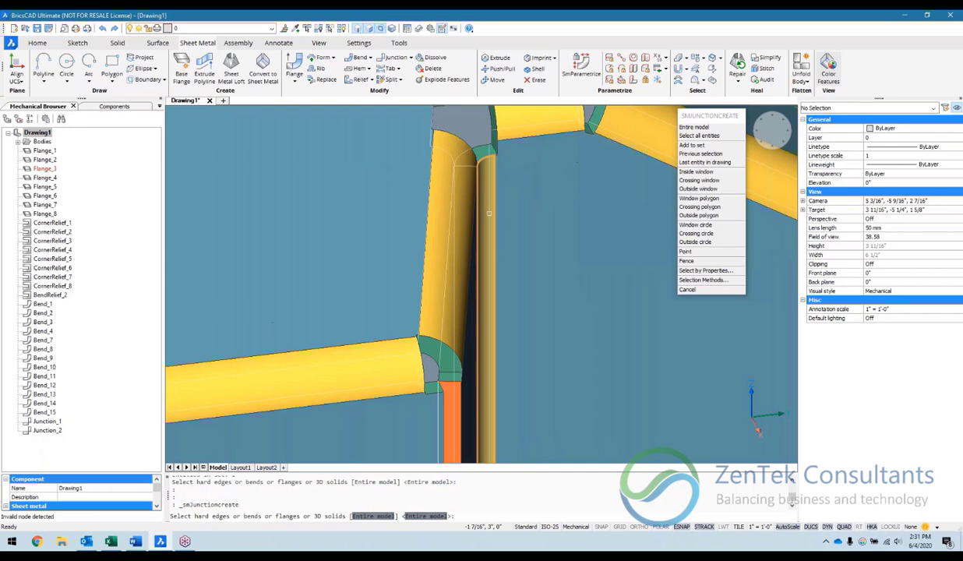
pyautogui.click(485, 211)
pyautogui.scroll(-5, 469, 211)
pyautogui.scroll(6, 490, 234)
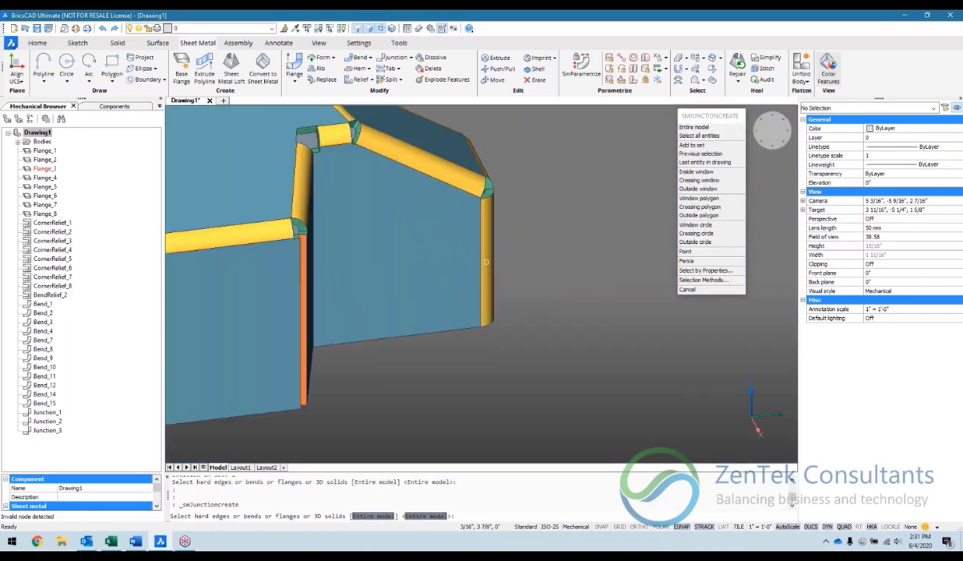
pyautogui.click(490, 234)
pyautogui.press('Return')
# Step: Convert the short top bend at the notch, the adjoining sloping edge bend and the end wall's rear vertical bend into junctions
pyautogui.press('Return')
pyautogui.scroll(-5, 497, 253)
pyautogui.keyDown('shift'); pyautogui.moveTo(498, 263); pyautogui.dragTo(384, 283, button='middle'); pyautogui.keyUp('shift')
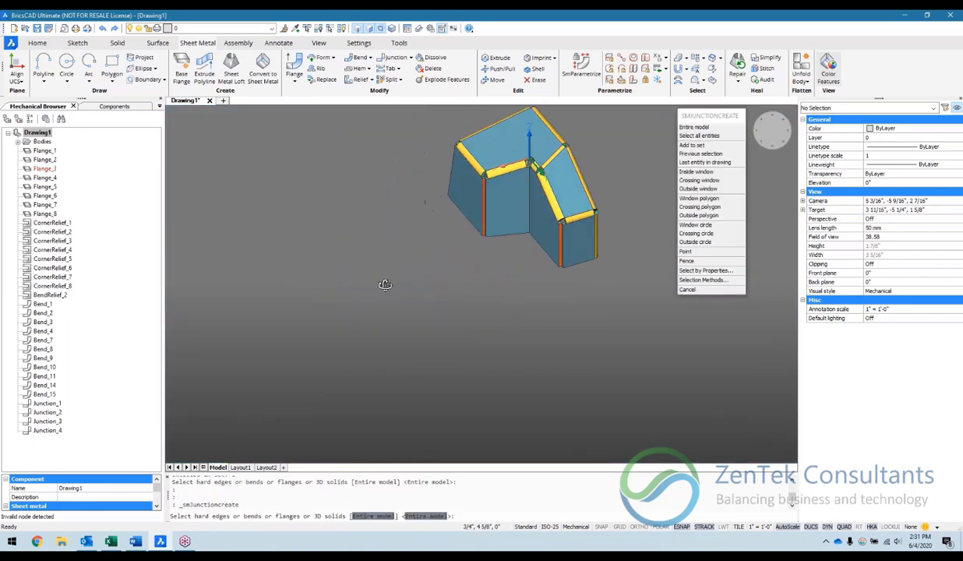
pyautogui.moveTo(558, 305); pyautogui.dragTo(454, 343, button='middle')
pyautogui.scroll(8, 481, 230)
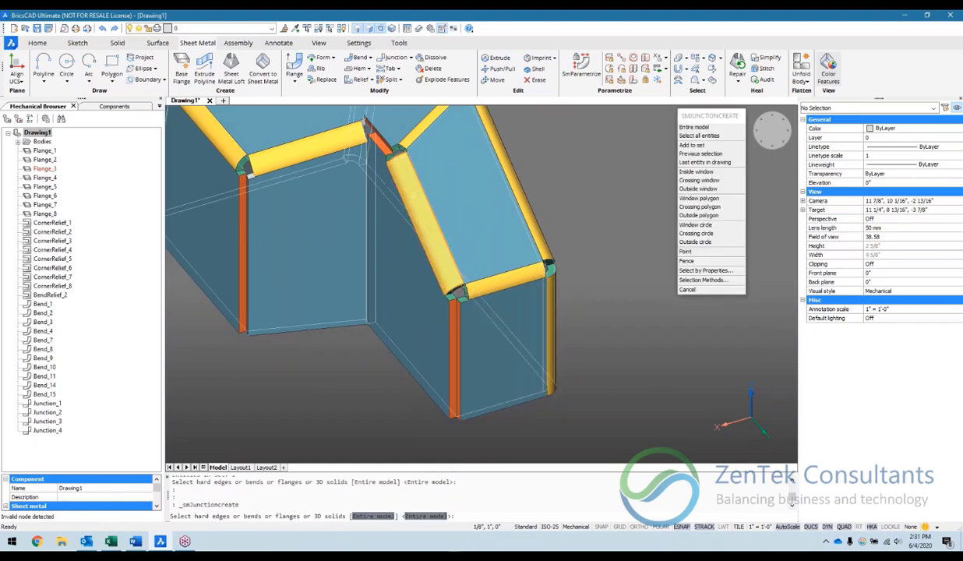
pyautogui.click(372, 136)
pyautogui.scroll(5, 542, 305)
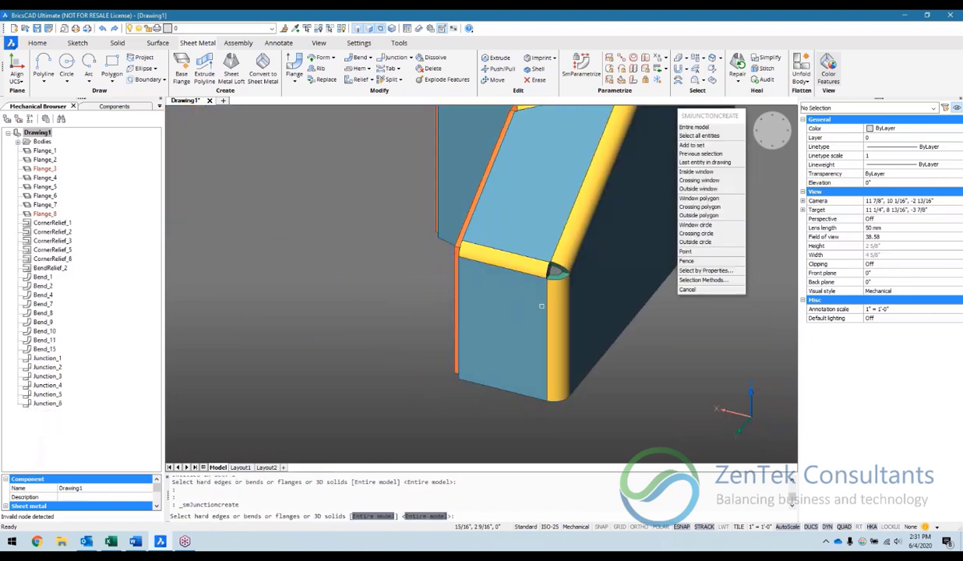
pyautogui.click(556, 330)
pyautogui.press('Return')
# Step: Convert the bends along the back wall's top edge and its sloping edge into junctions
pyautogui.press('Return')
pyautogui.keyDown('shift'); pyautogui.moveTo(559, 330); pyautogui.dragTo(511, 252, button='middle'); pyautogui.keyUp('shift')
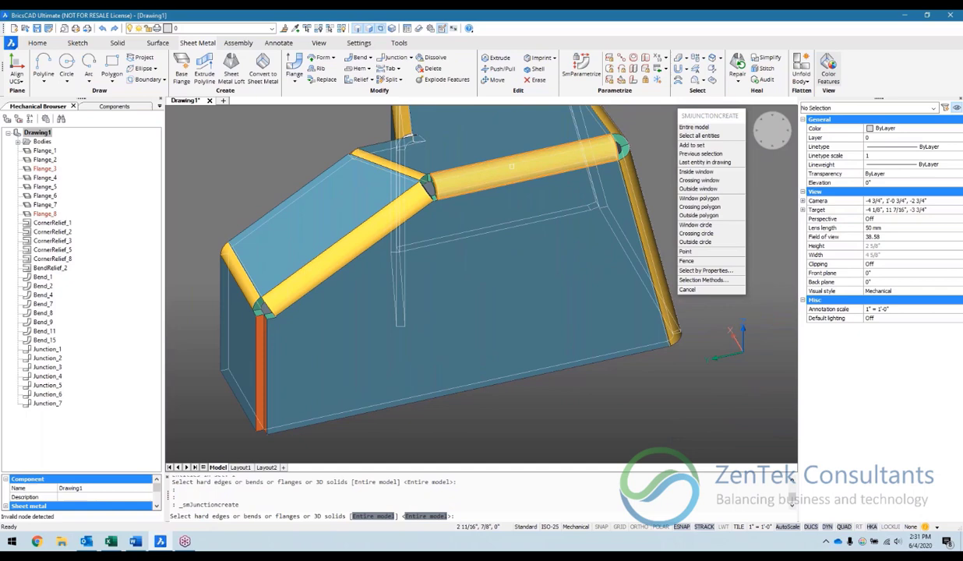
pyautogui.click(512, 166)
pyautogui.press('Return')
pyautogui.press('Return')
pyautogui.click(381, 226)
pyautogui.press('Return')
# Step: Convert the slanted bend at the far end of the back wall into a junction
pyautogui.press('Return')
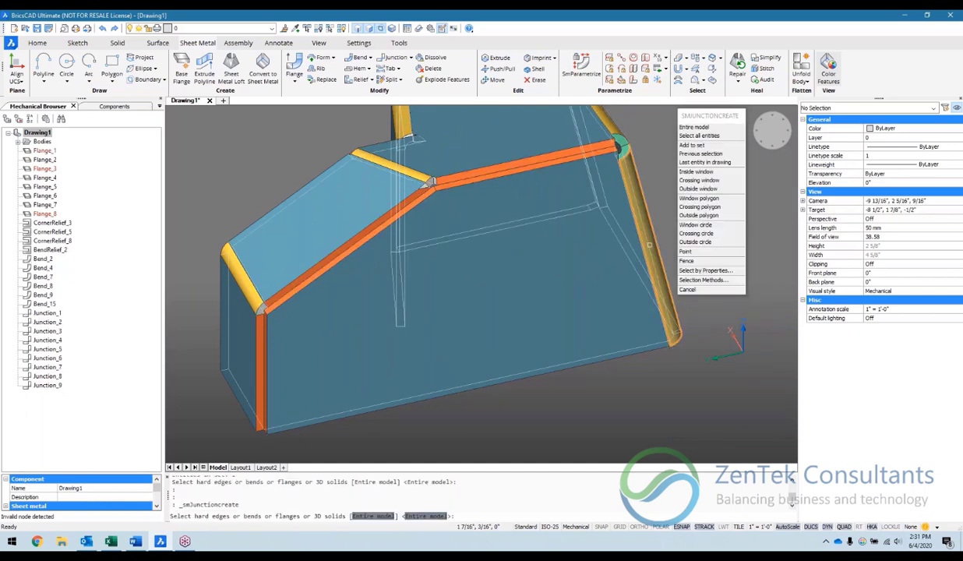
pyautogui.click(649, 245)
pyautogui.keyDown('shift'); pyautogui.moveTo(649, 245); pyautogui.dragTo(517, 311, button='middle'); pyautogui.keyUp('shift')
pyautogui.press('Escape')
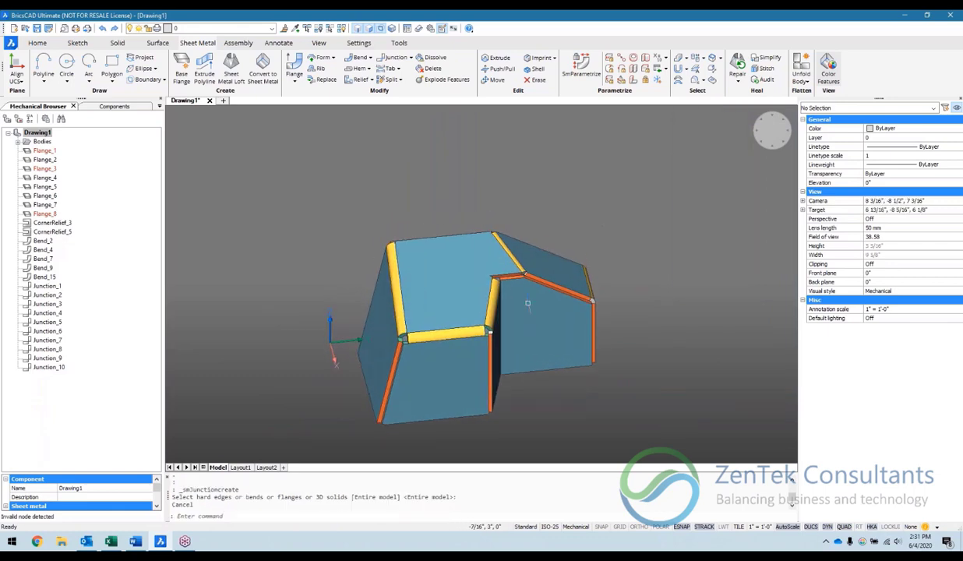
# Step: Unfold the sheet metal body starting from the top flange and place the flat pattern beside the model
pyautogui.moveTo(584, 358)
pyautogui.keyDown('shift'); pyautogui.mouseDown(button='middle')
pyautogui.moveTo(595, 354)
pyautogui.moveTo(591, 343)
pyautogui.mouseUp(button='middle'); pyautogui.keyUp('shift')
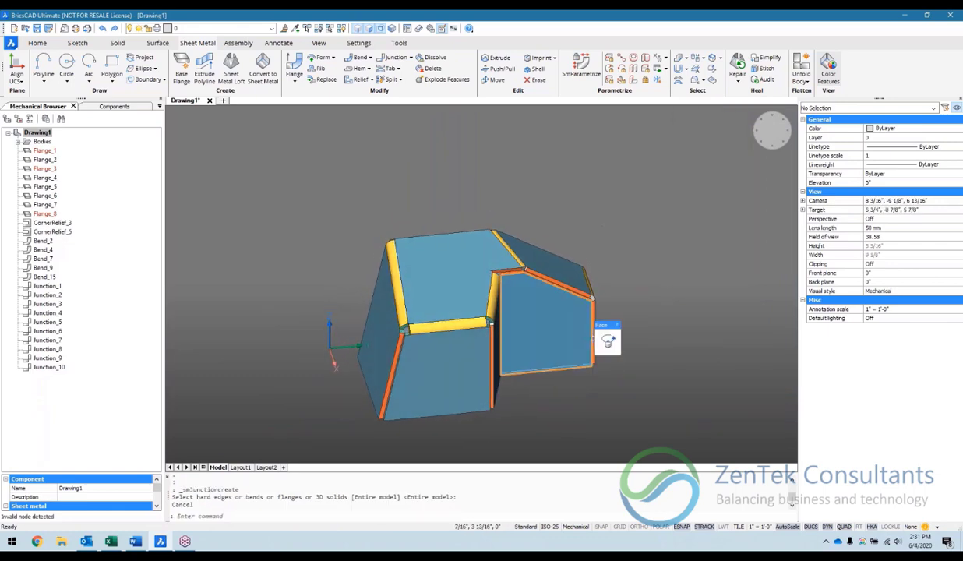
pyautogui.click(800, 67)
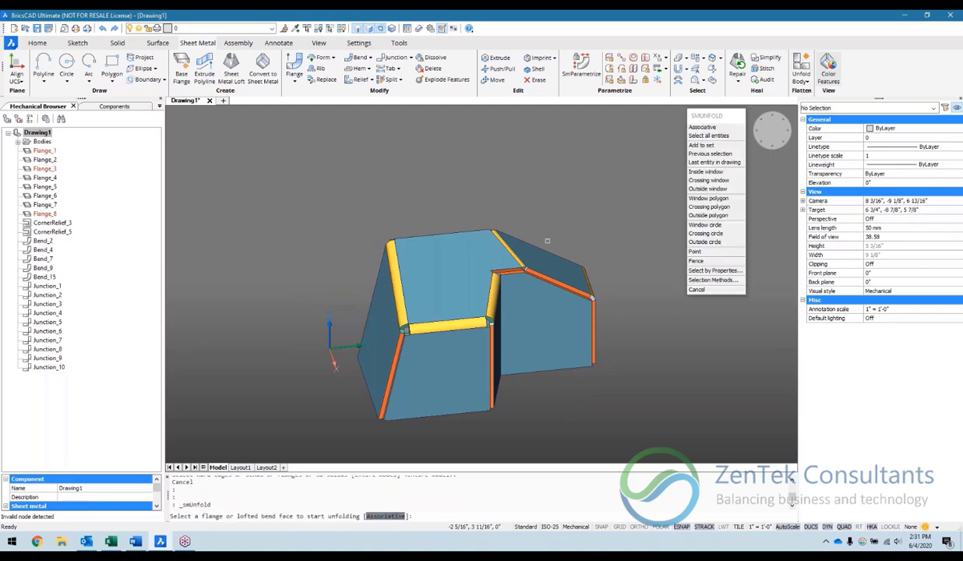
pyautogui.click(462, 261)
pyautogui.click(428, 267)
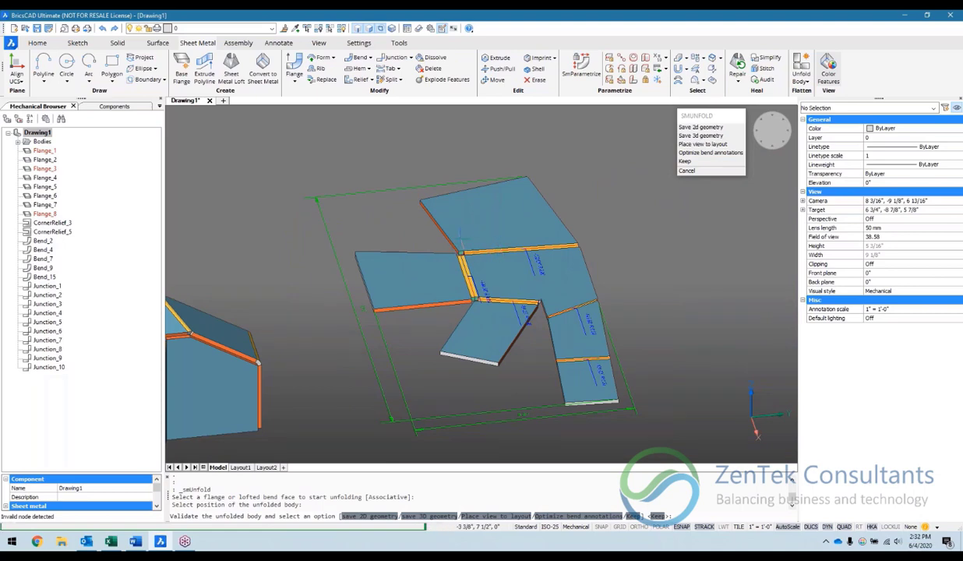
# Step: Compare the flat pattern with the folded model and discard the unfolded body
pyautogui.moveTo(366, 256); pyautogui.dragTo(473, 250, button='middle')
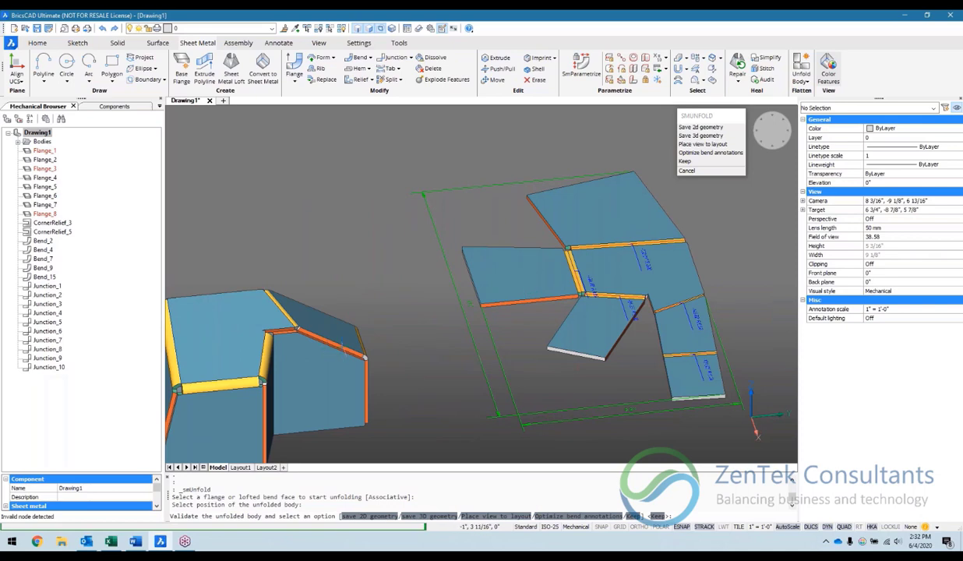
pyautogui.scroll(-2, 343, 348)
pyautogui.moveTo(415, 339); pyautogui.dragTo(470, 321, button='middle')
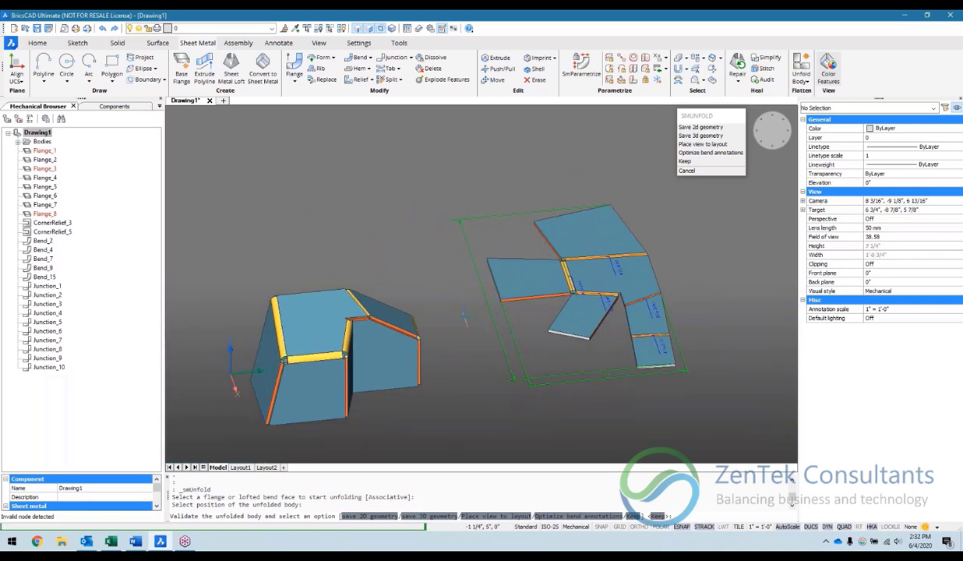
pyautogui.scroll(1, 467, 312)
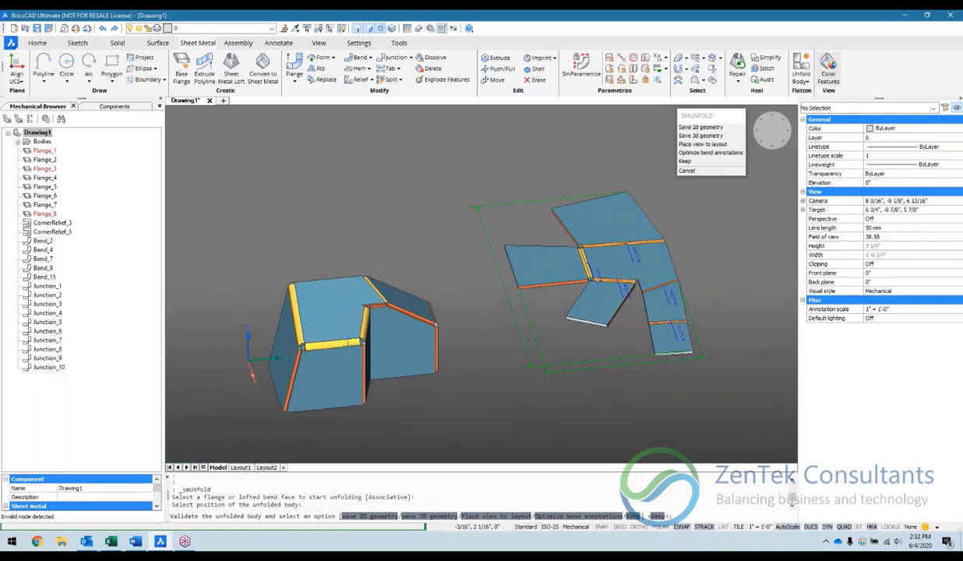
pyautogui.scroll(2, 353, 342)
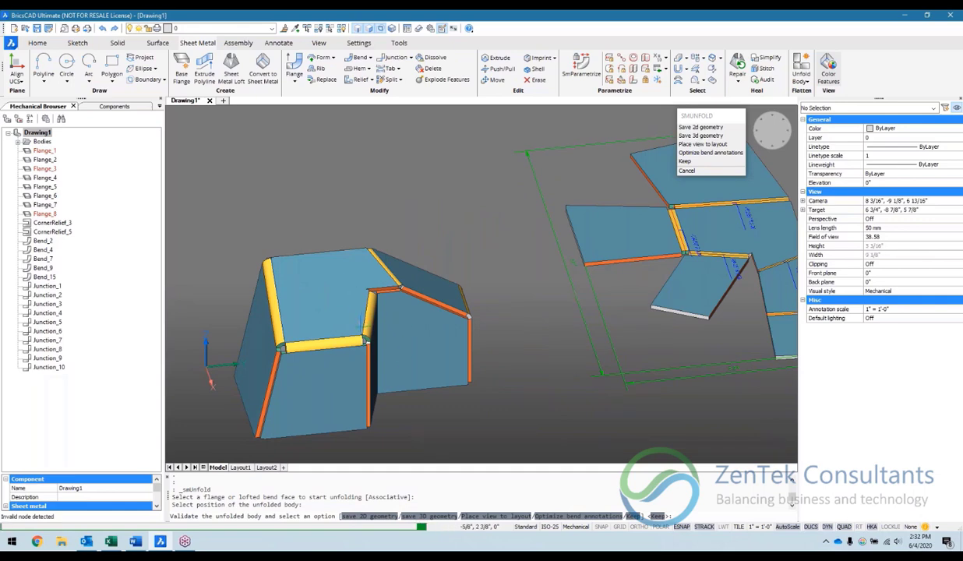
pyautogui.moveTo(358, 331); pyautogui.dragTo(312, 331, button='middle')
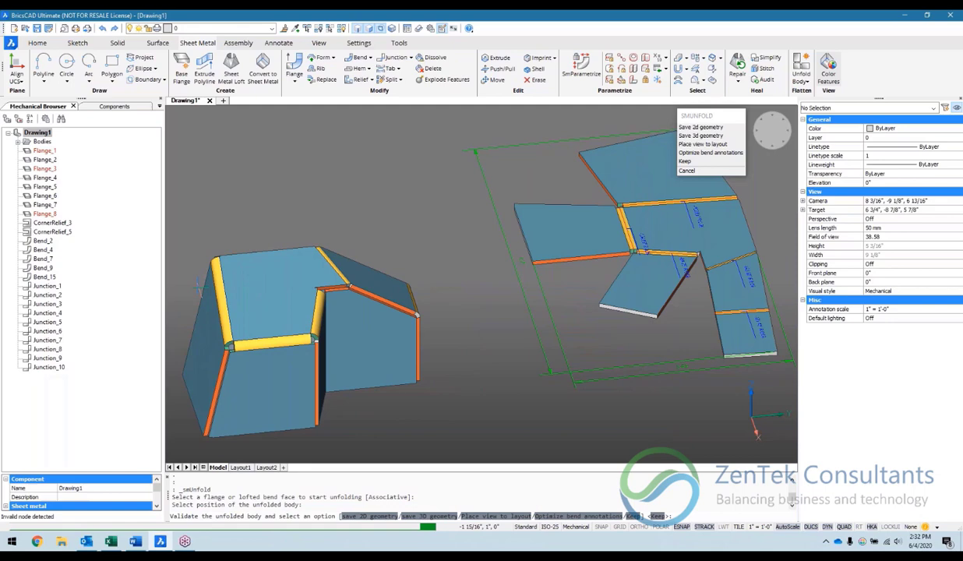
pyautogui.moveTo(285, 278); pyautogui.dragTo(276, 289, button='middle')
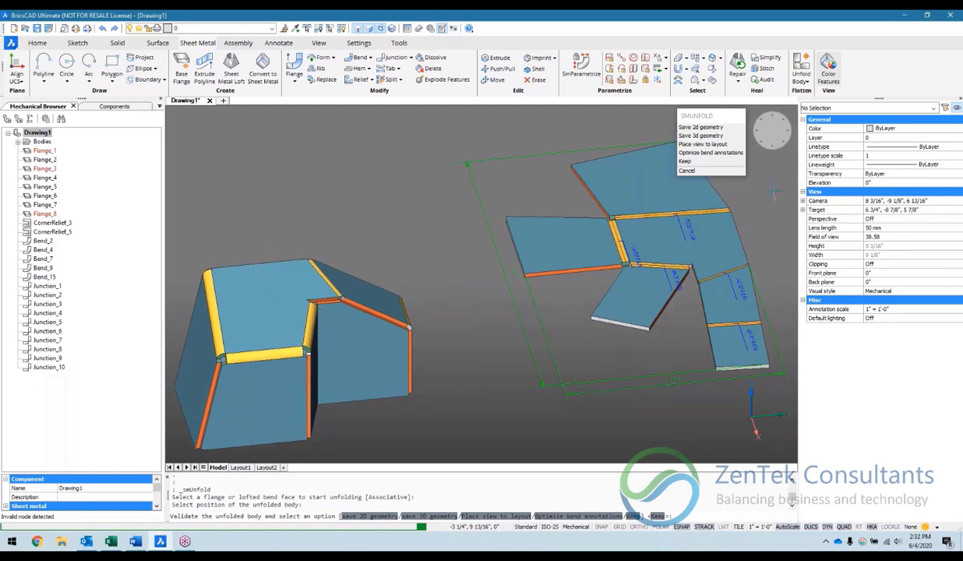
pyautogui.click(705, 171)
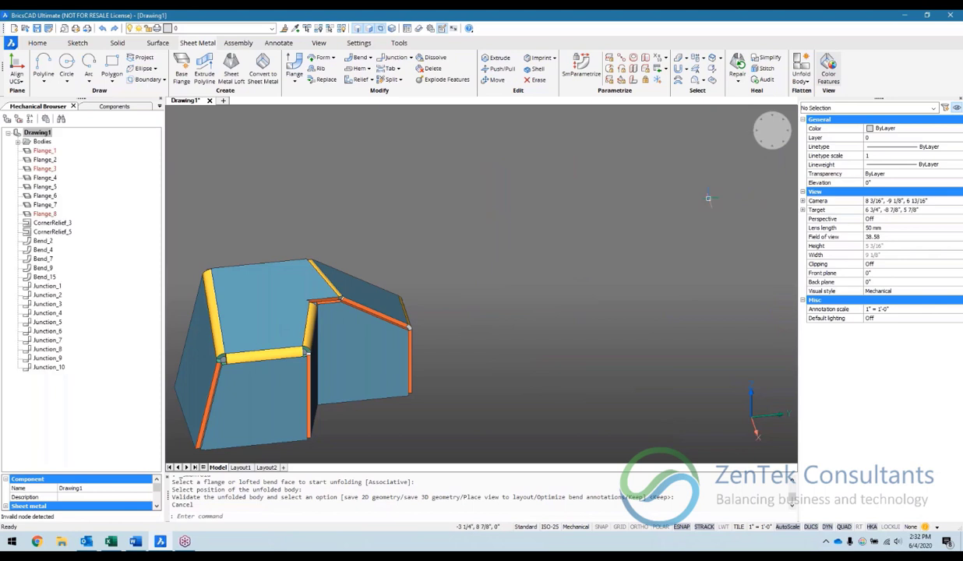
# Step: Undo the recent pan and zoom changes
pyautogui.hotkey('ctrl', 'z')
pyautogui.hotkey('ctrl', 'z')
pyautogui.hotkey('ctrl', 'z')
pyautogui.hotkey('ctrl', 'z')
pyautogui.hotkey('ctrl', 'z')
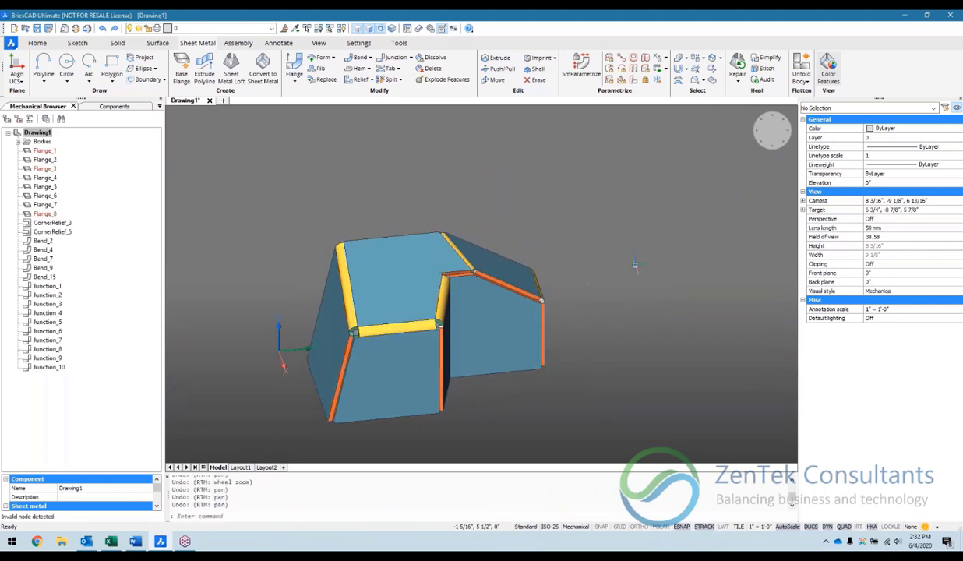